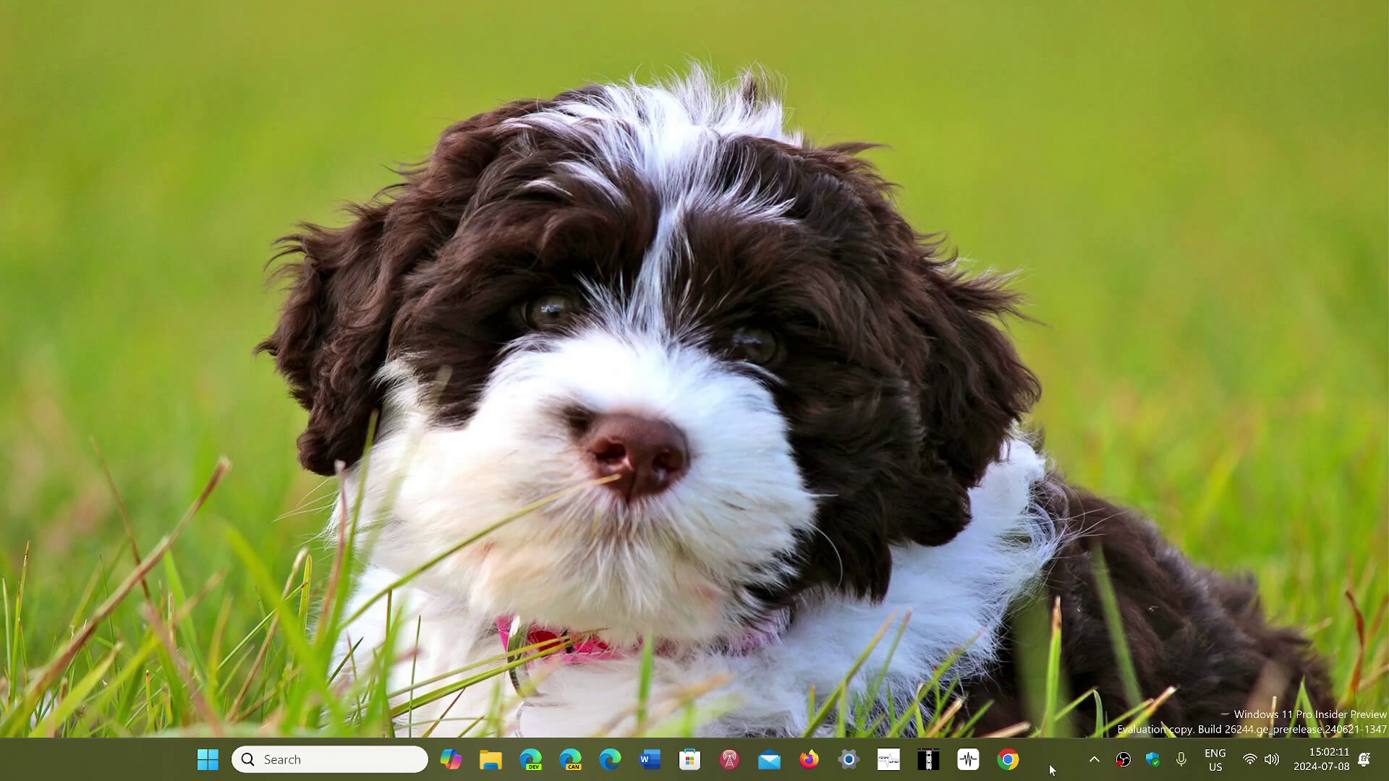
# Search Windows for netplwiz from the taskbar search box.
pyautogui.click(281, 759)
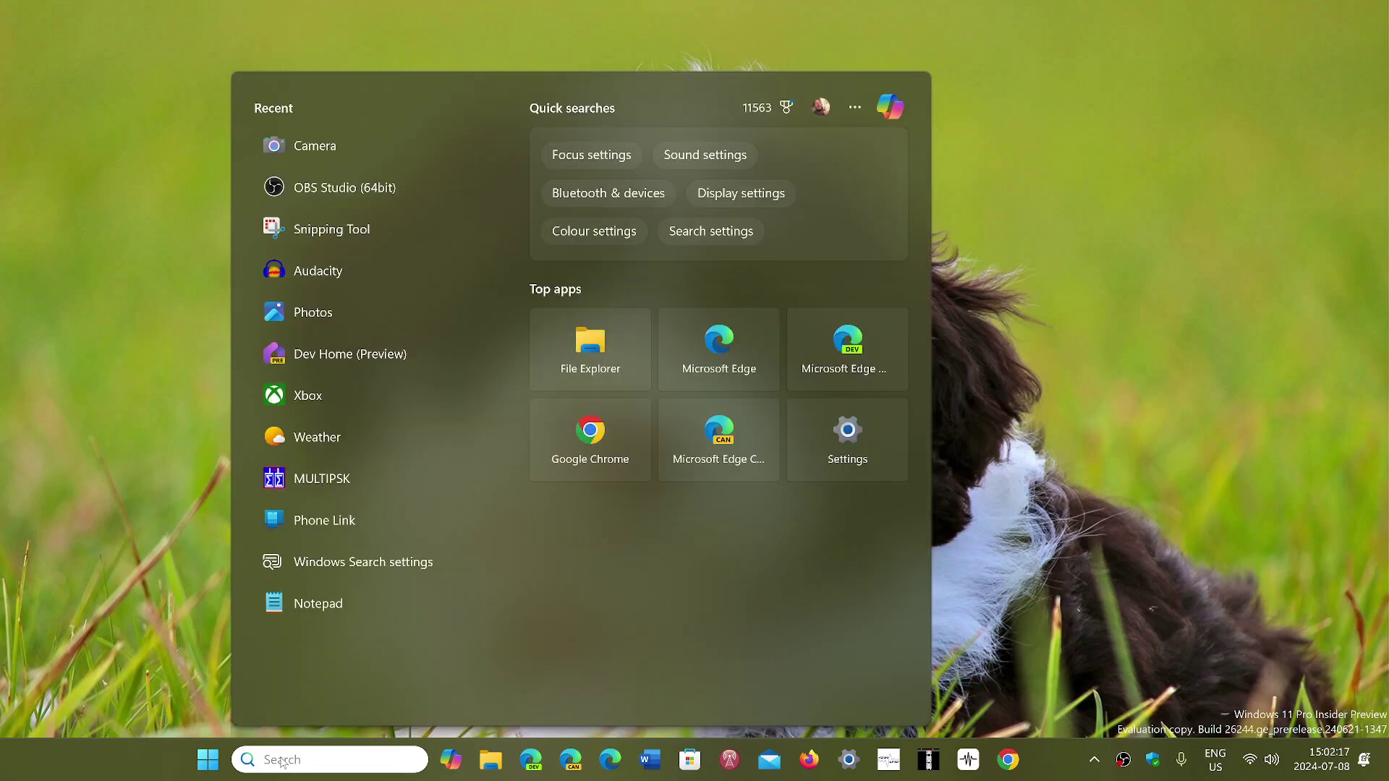
pyautogui.write('net')
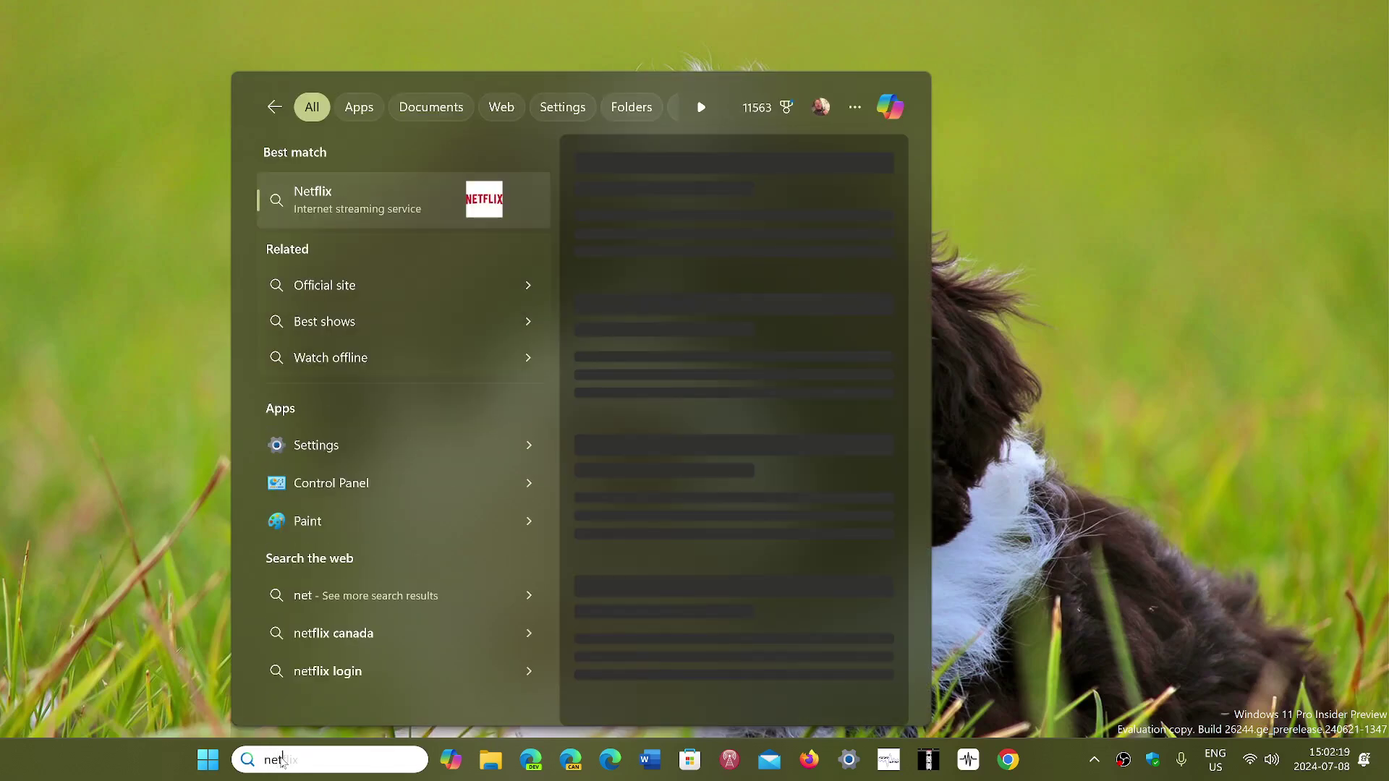
pyautogui.write('pl')
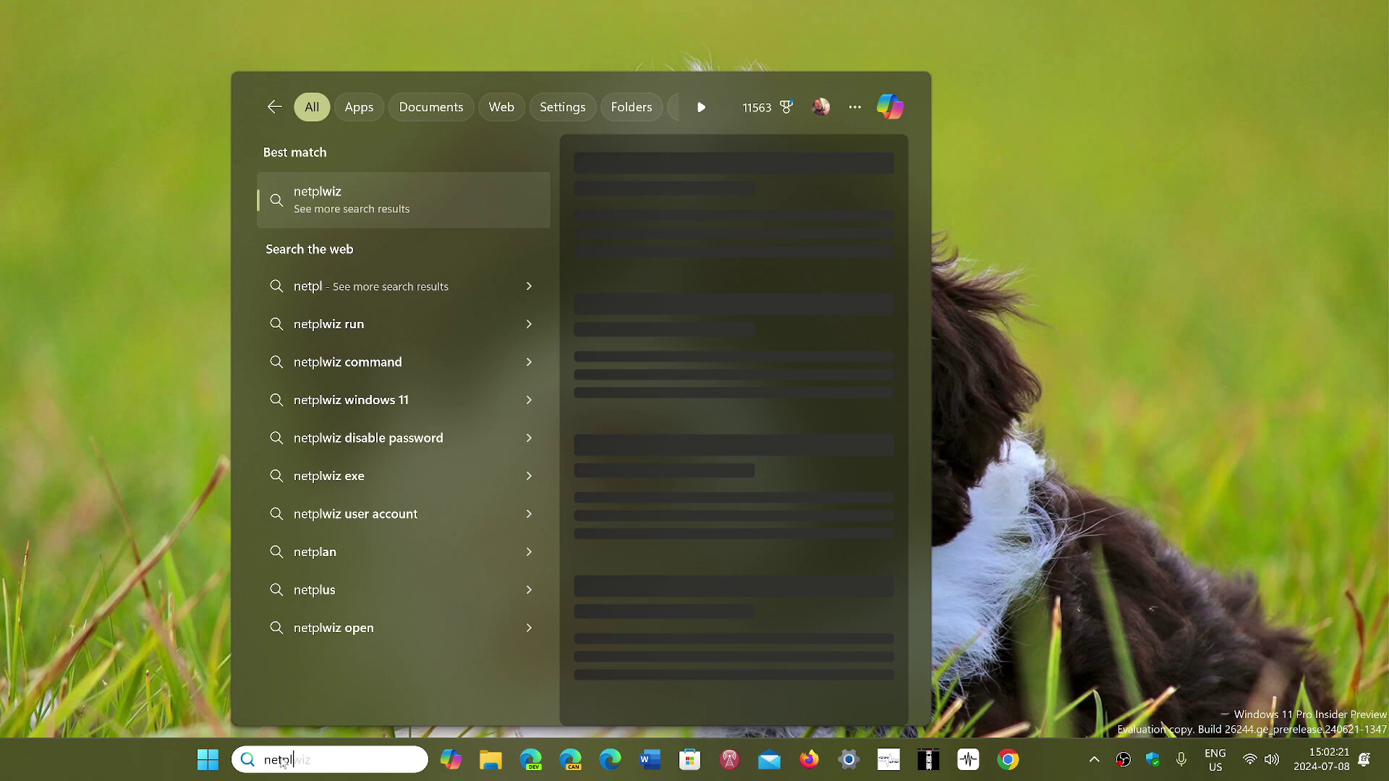
pyautogui.write('wi')
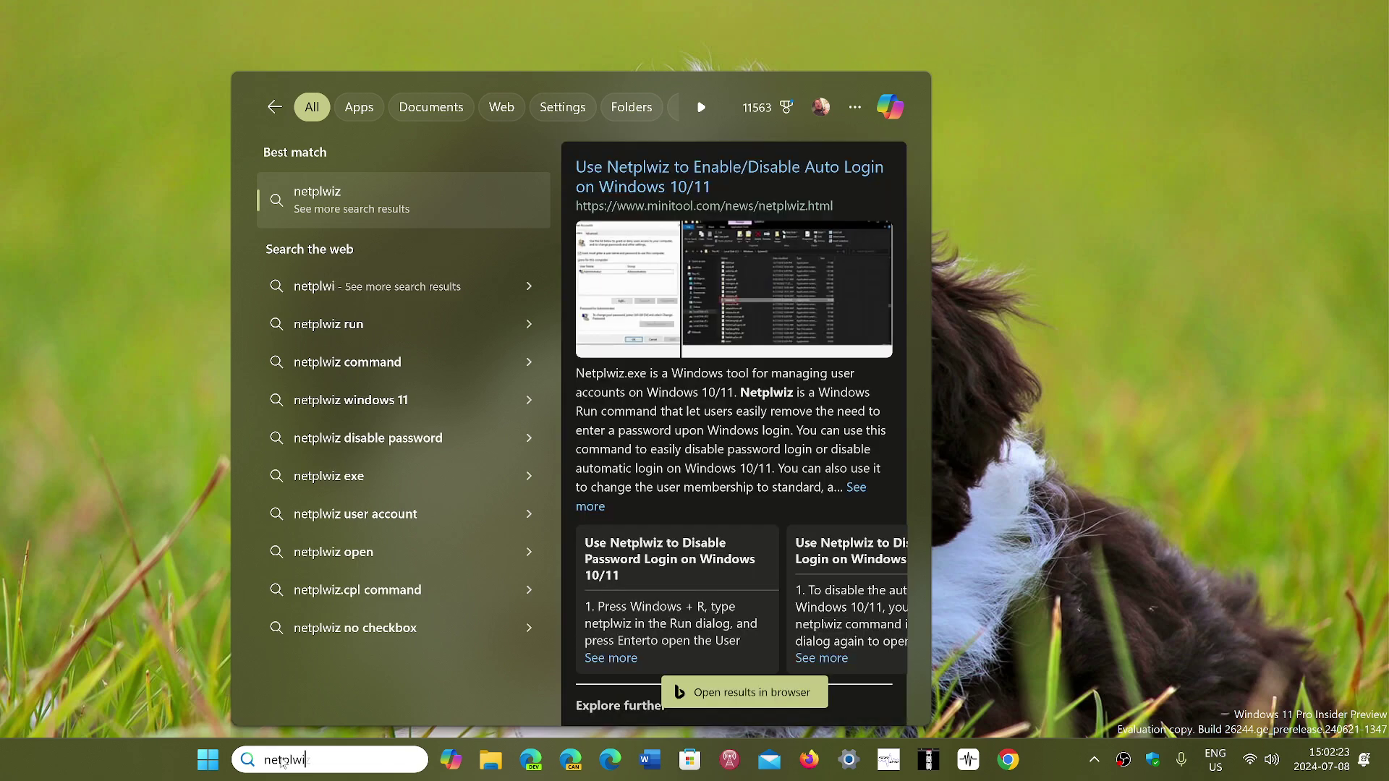
pyautogui.write('z')
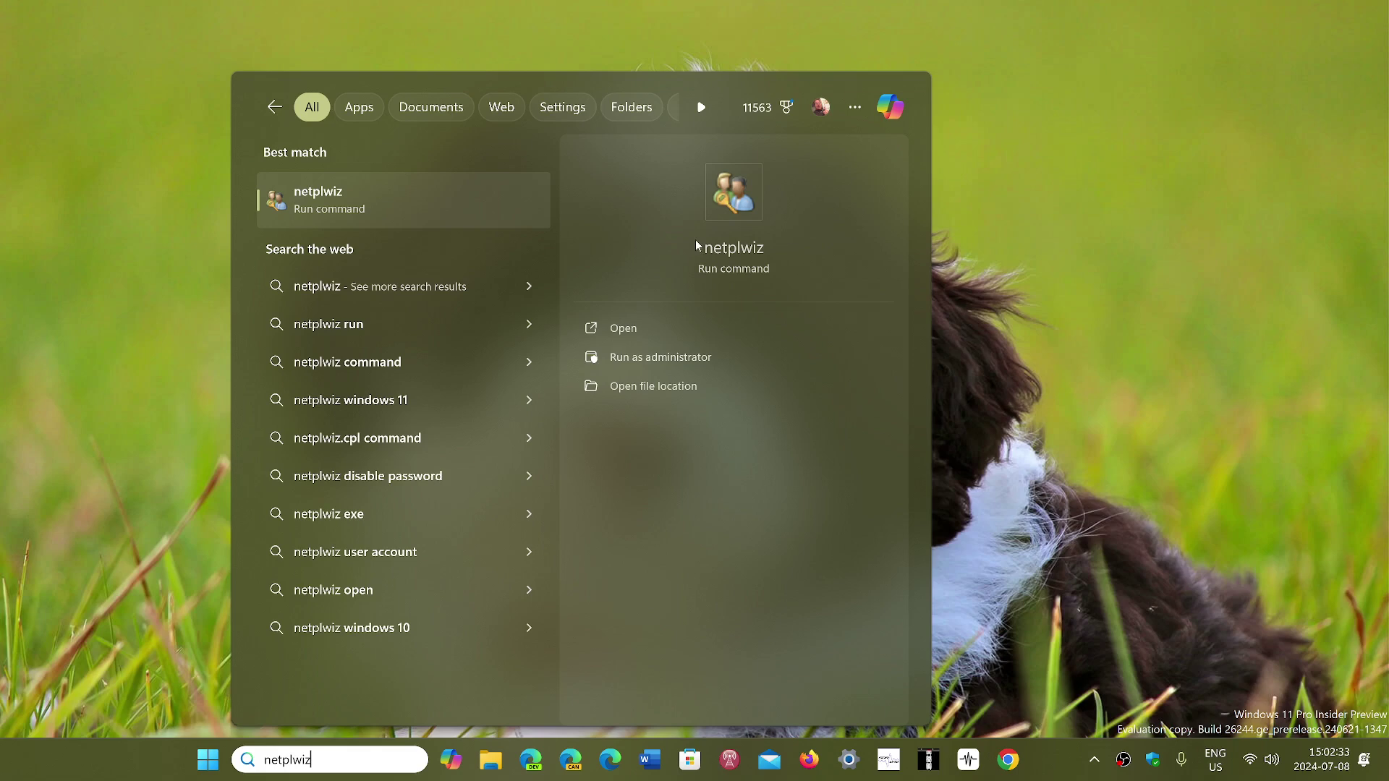
# Launch netplwiz User Accounts and move its window toward the screen centre.
pyautogui.click(741, 253)
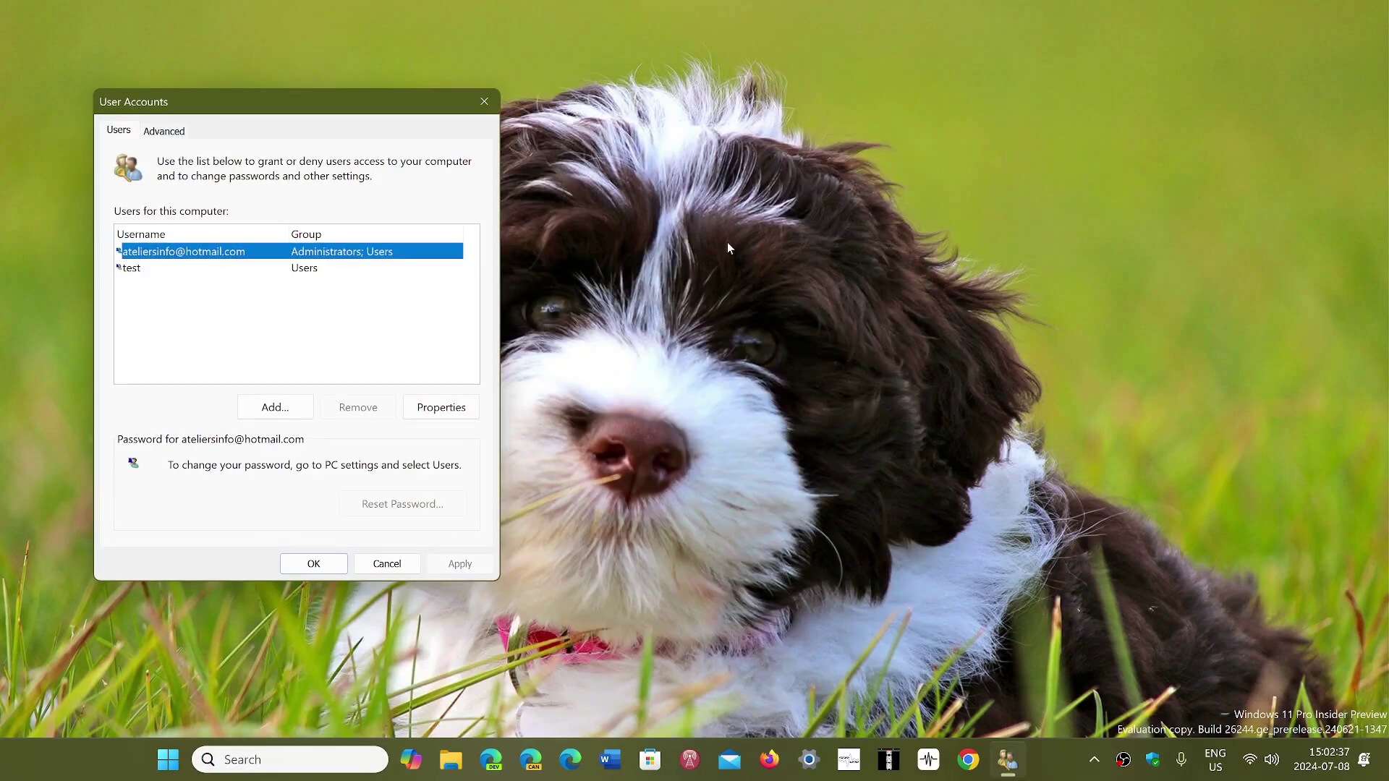
pyautogui.moveTo(290, 101); pyautogui.dragTo(444, 155)
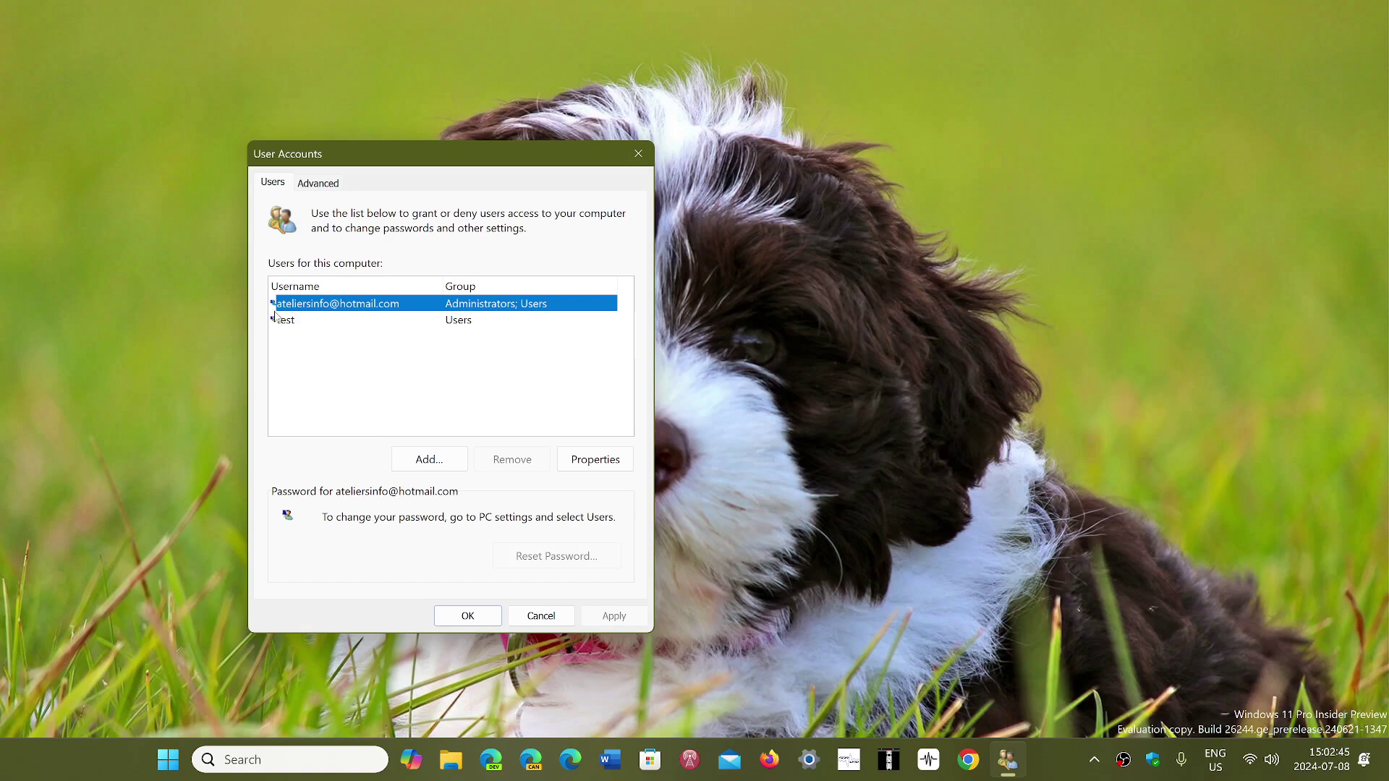
# Start adding a user, skipping Microsoft account sign-in to reach the local account form.
pyautogui.click(438, 461)
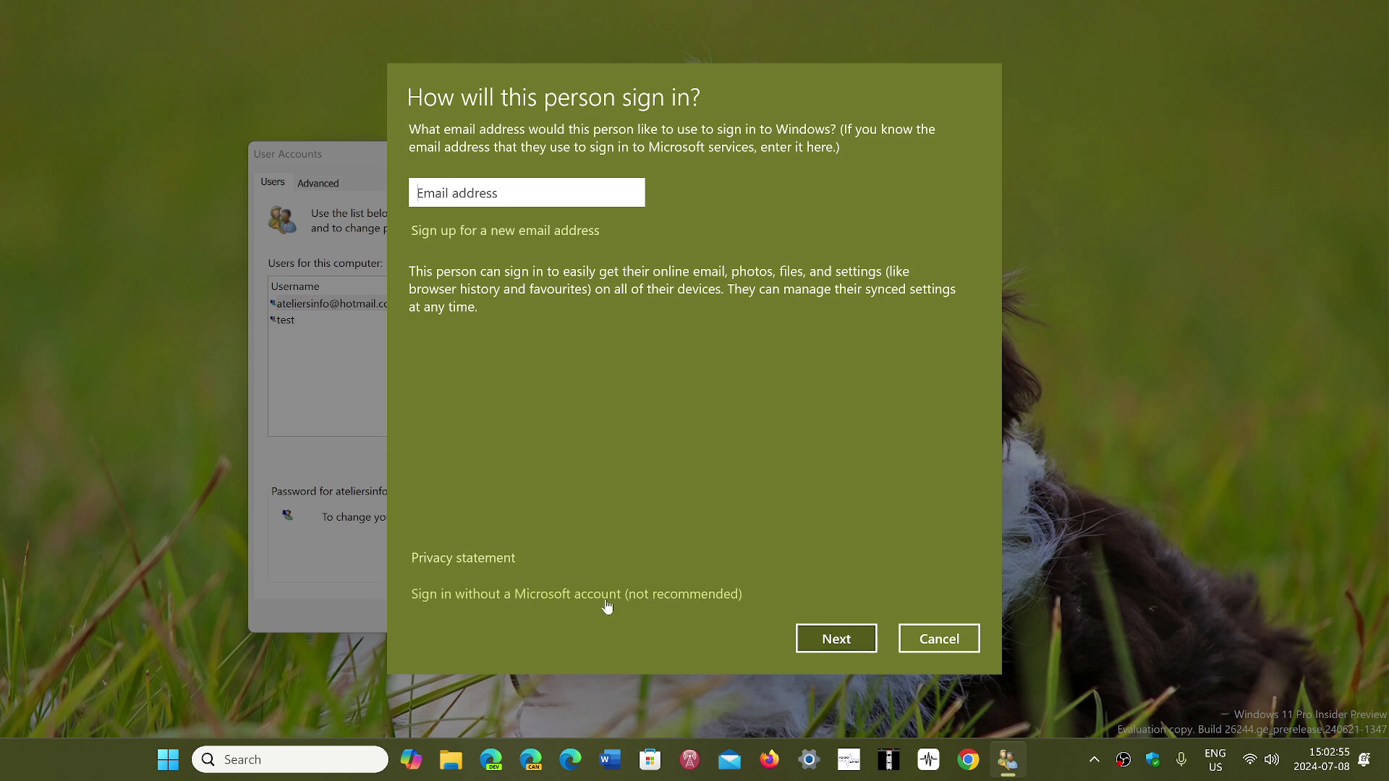
pyautogui.click(697, 599)
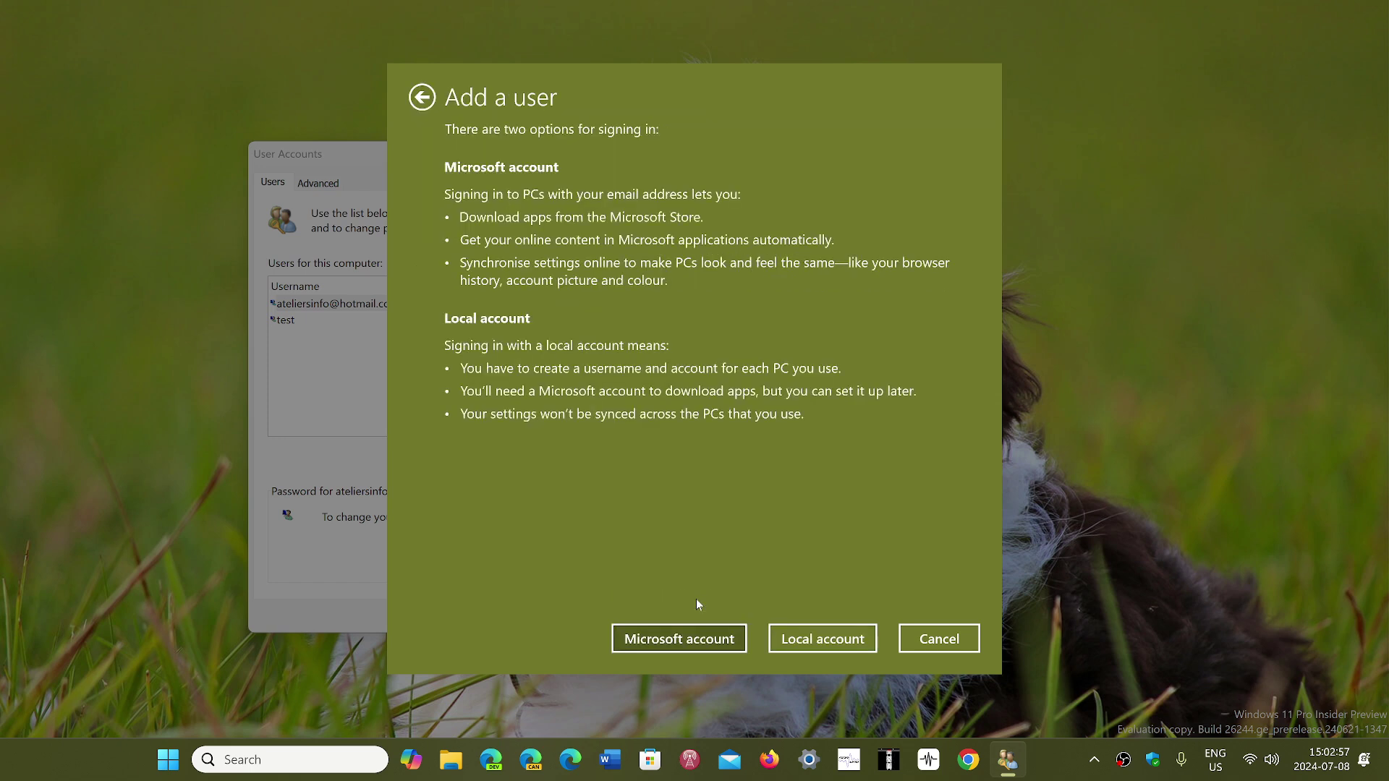
pyautogui.click(849, 642)
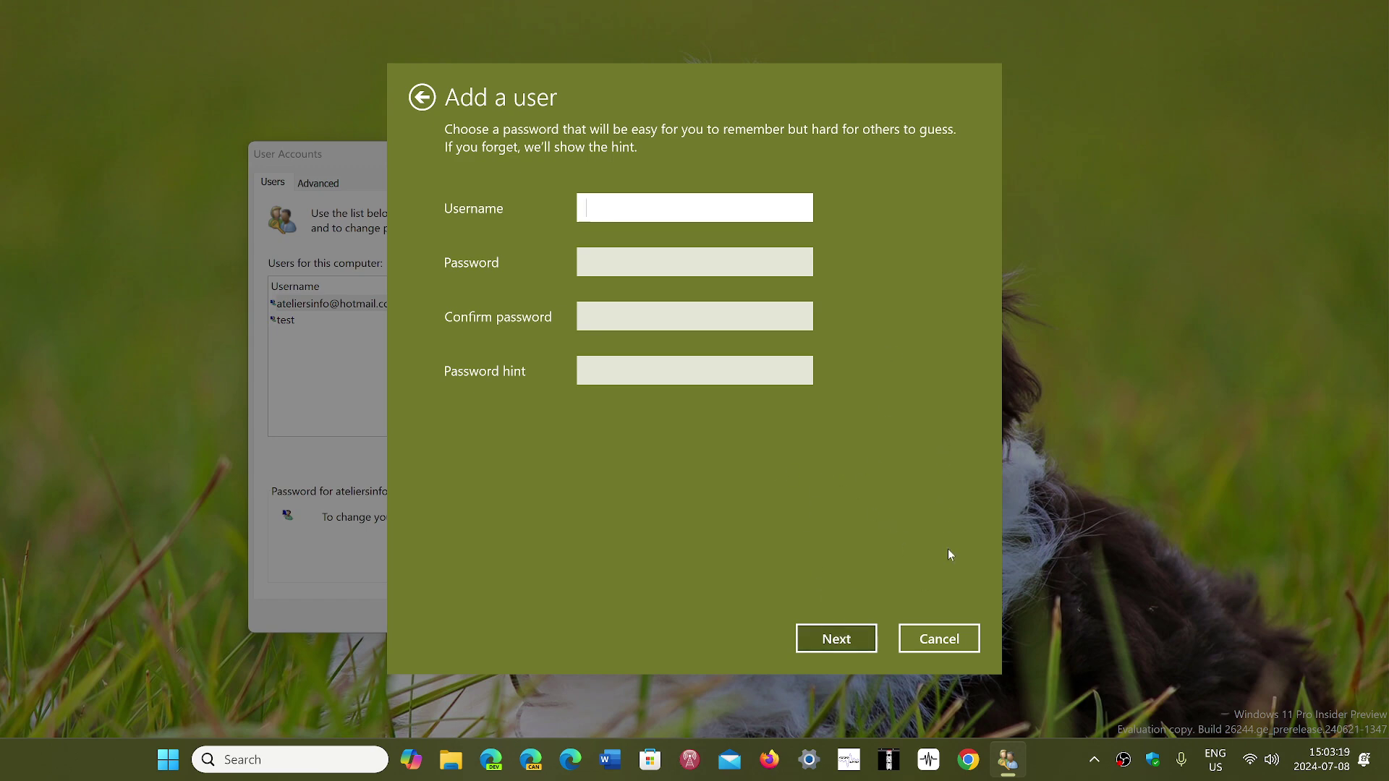
# Cancel the Add a user form and close User Accounts with OK.
pyautogui.click(936, 639)
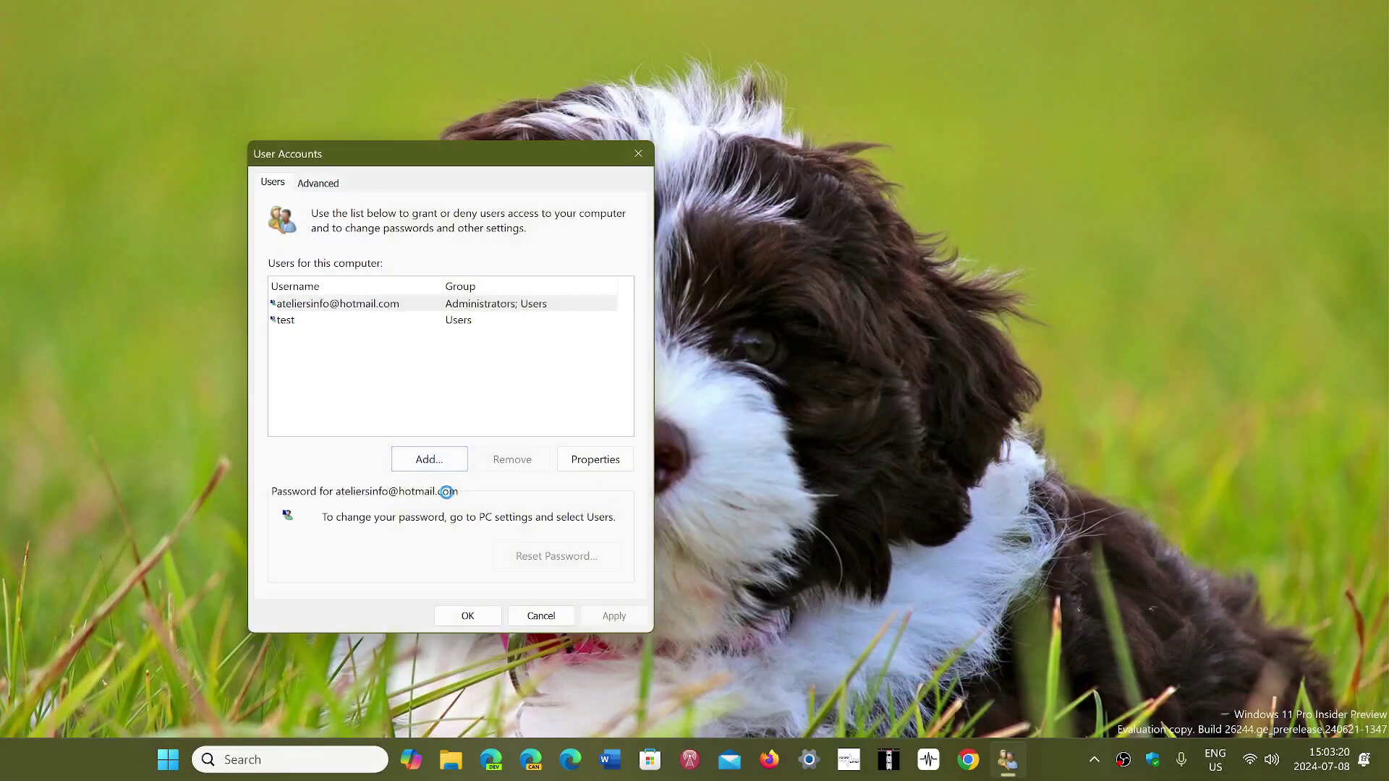
pyautogui.click(467, 616)
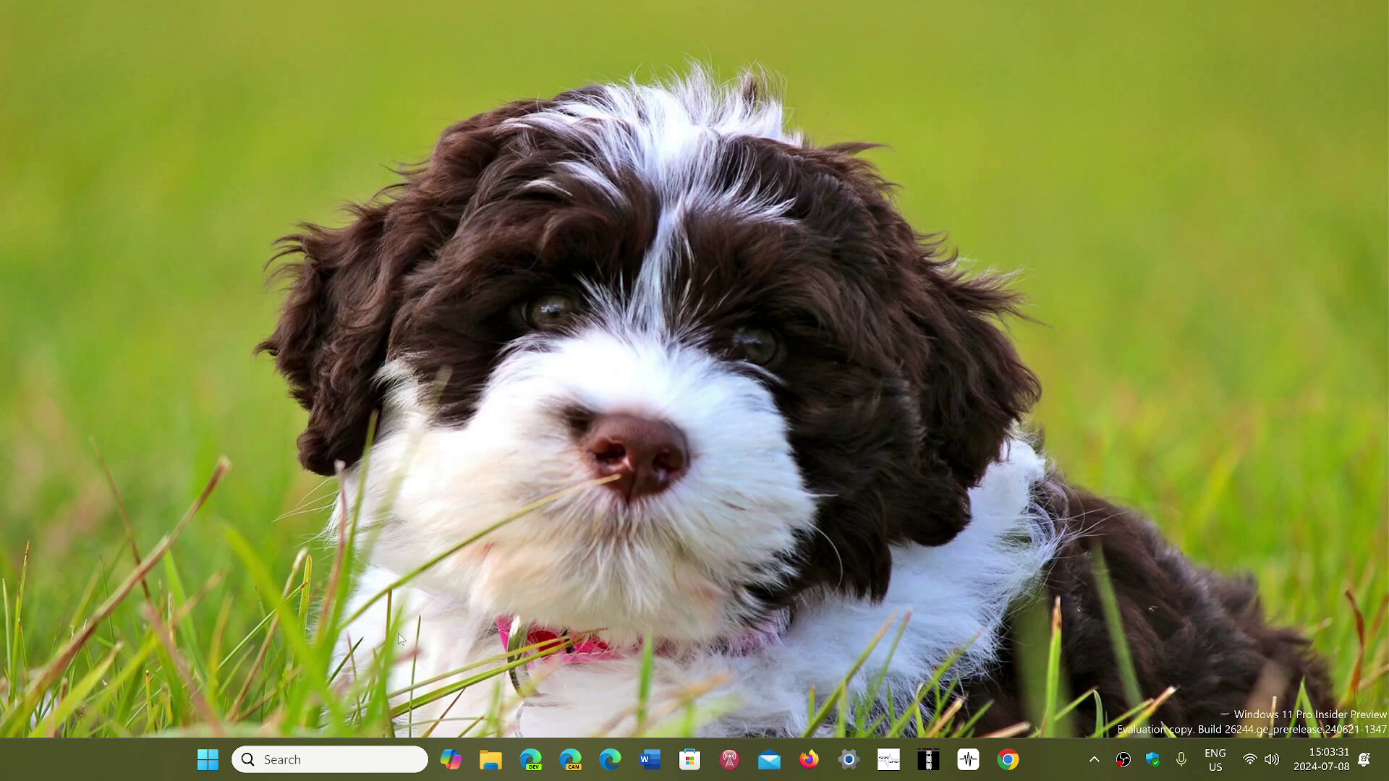
# Reveal the Start menu account options for Sign out and Switch user.
pyautogui.click(207, 760)
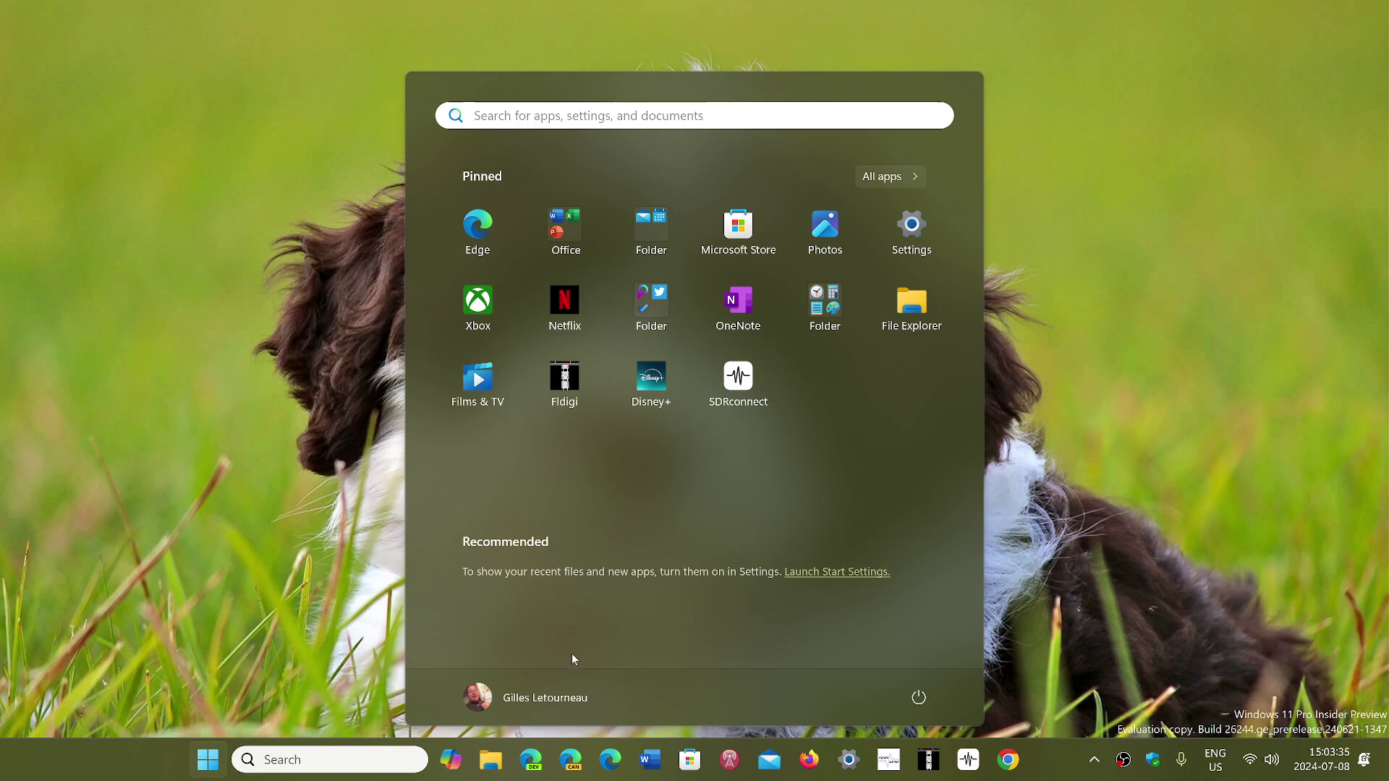
pyautogui.click(538, 697)
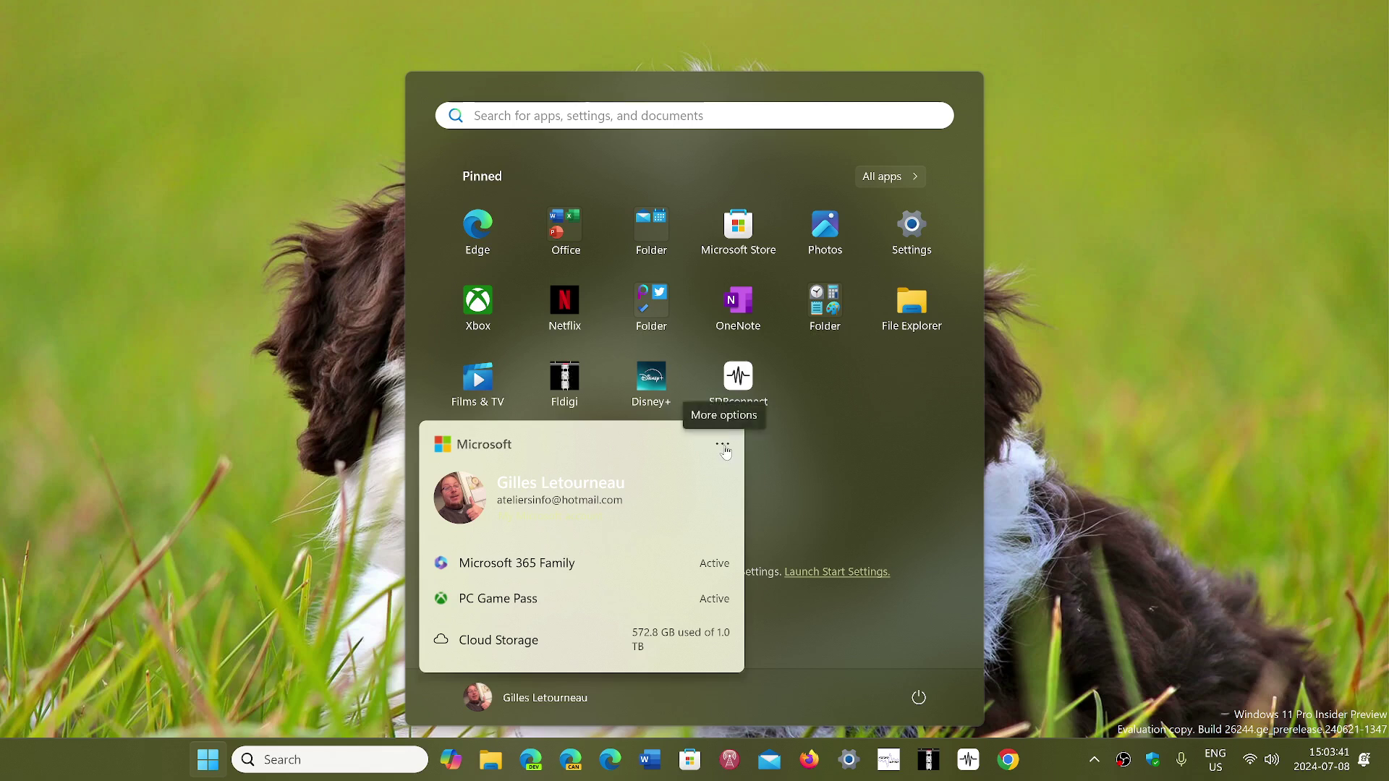
pyautogui.click(723, 447)
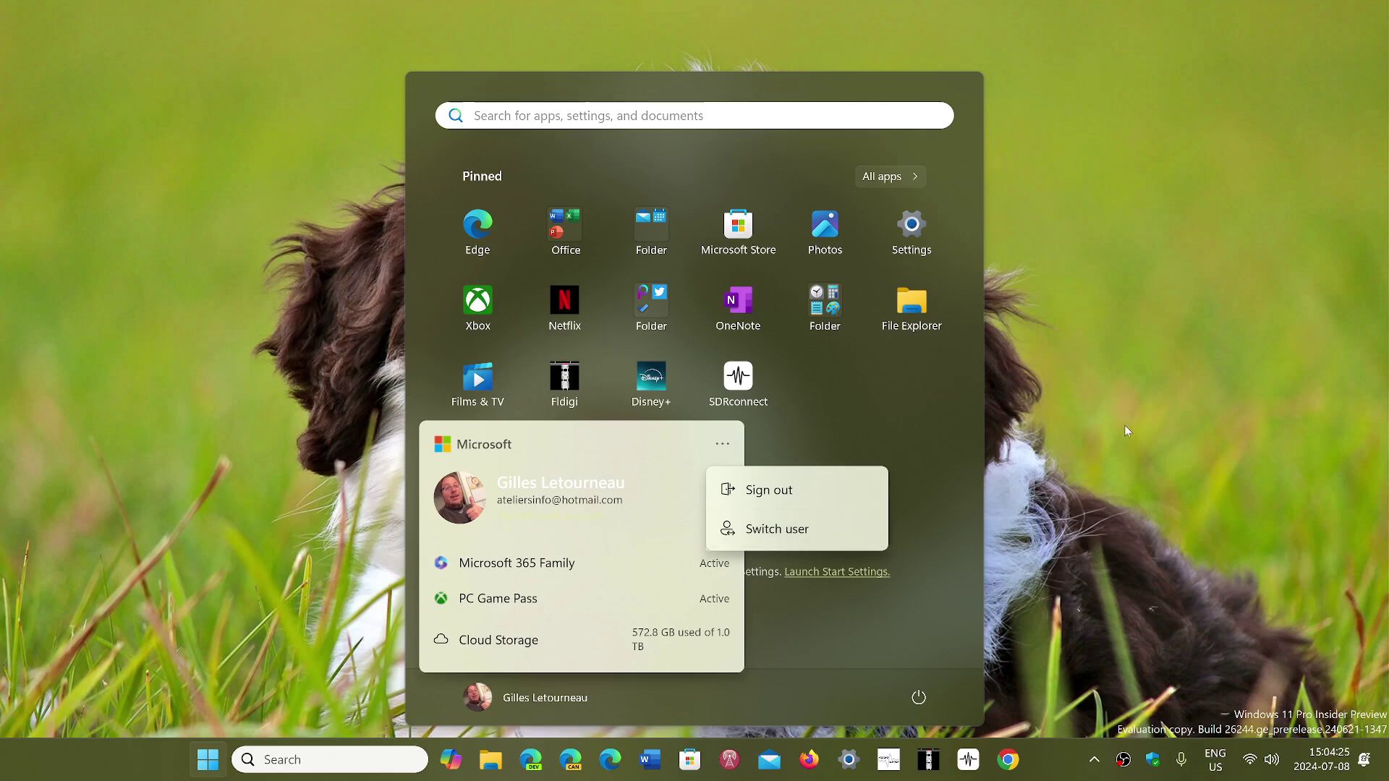
# Dismiss the Start menu by clicking the puppy wallpaper desktop.
pyautogui.click(1112, 490)
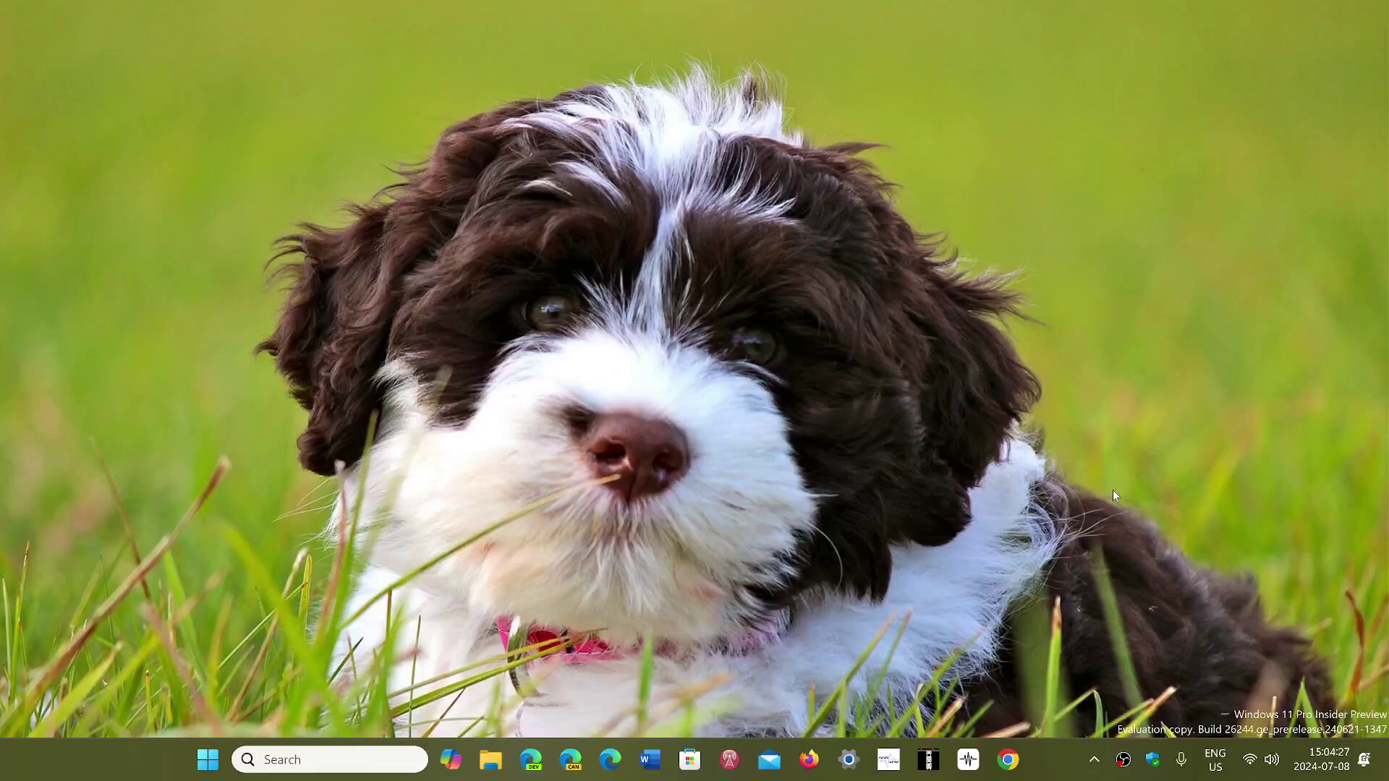